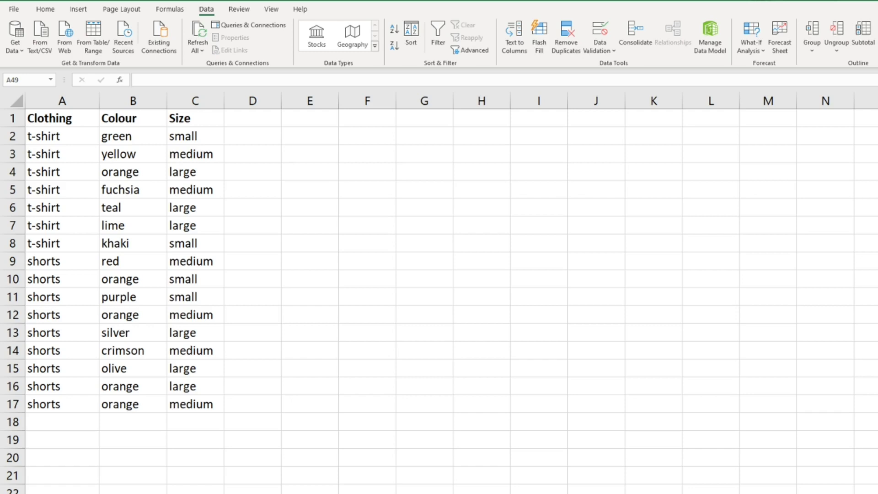
Highlight the Clothing and Colour columns and point out the repeated t-shirt rows in the table
left_click(135, 332)
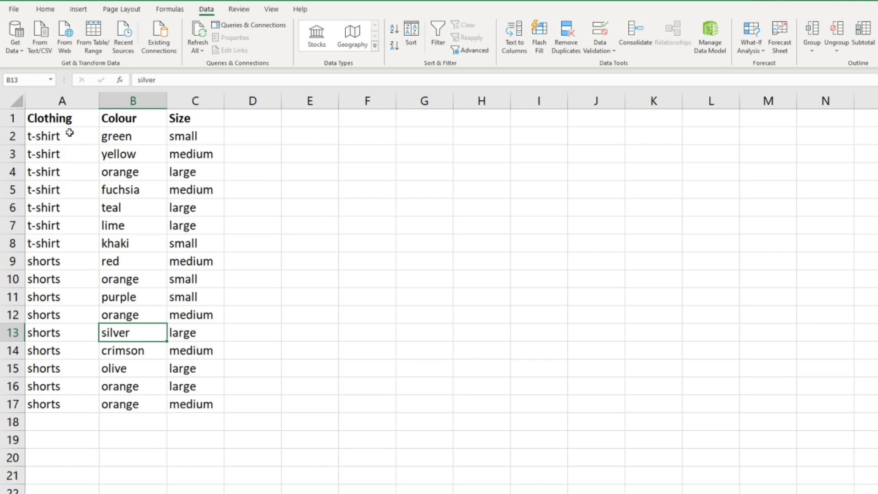
left_click_drag(70, 136, 53, 412)
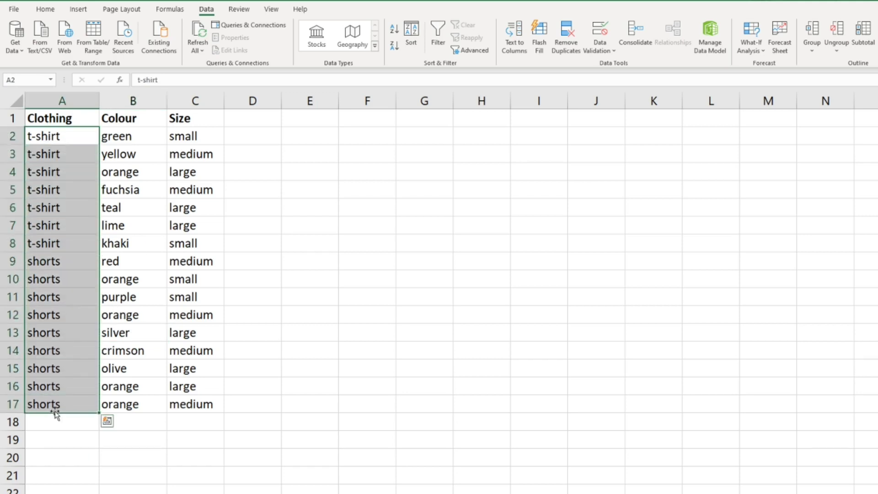
left_click_drag(140, 143, 137, 366)
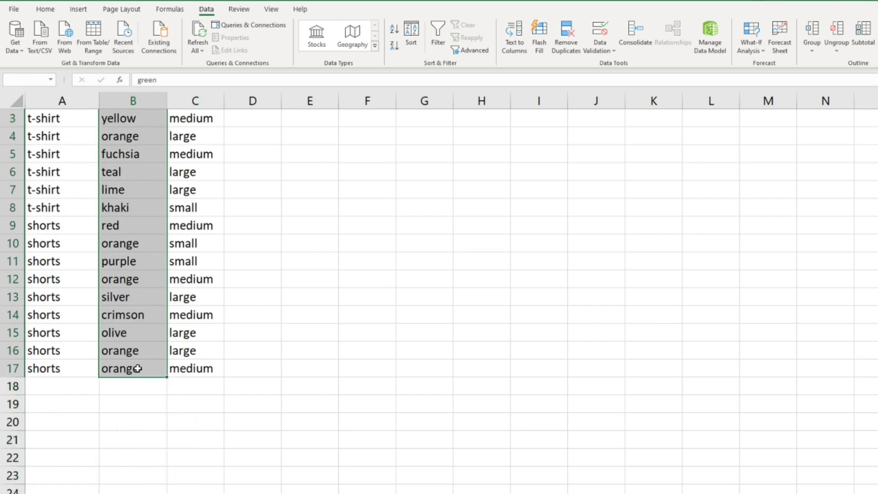
scroll(147, 345, "up", 1)
left_click(206, 361)
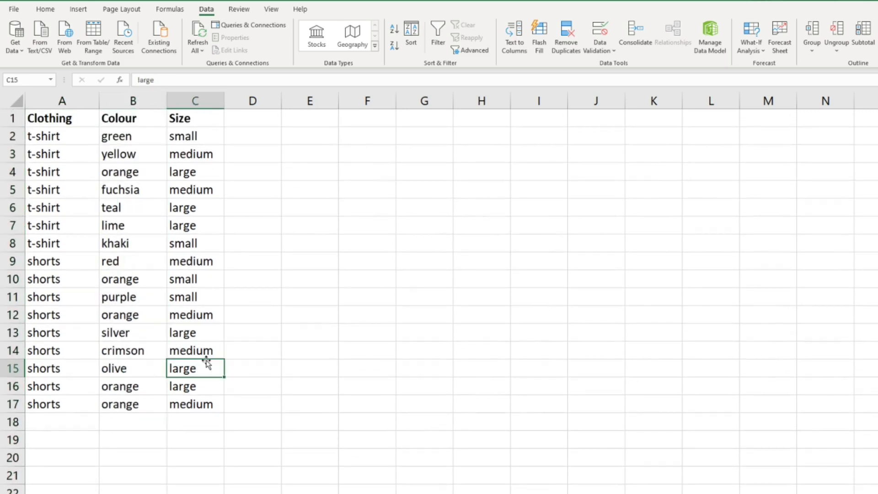
left_click(61, 207)
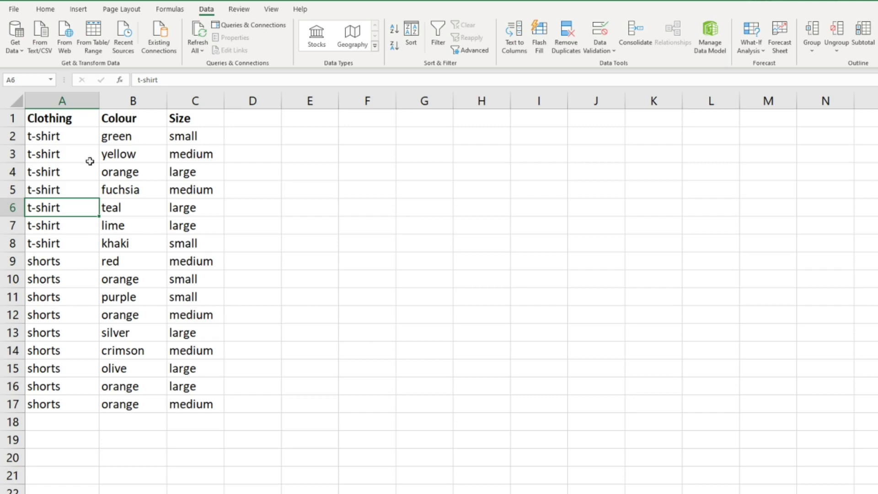
left_click(73, 249)
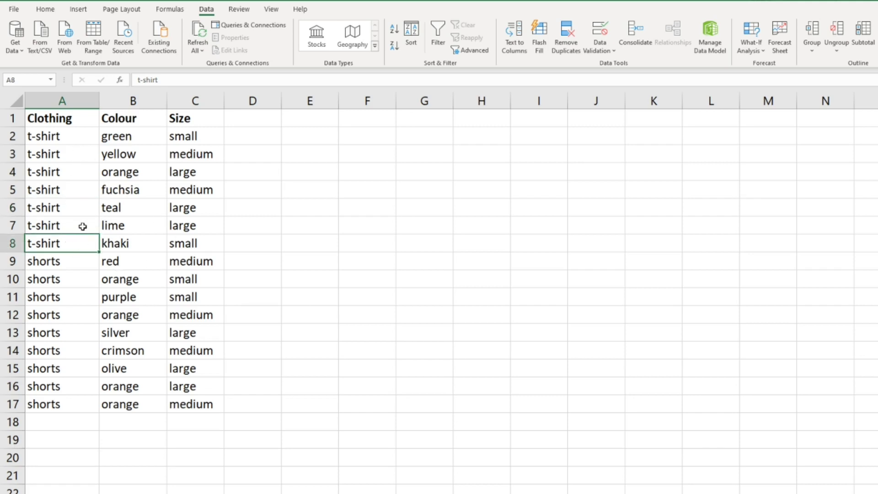
left_click(110, 210)
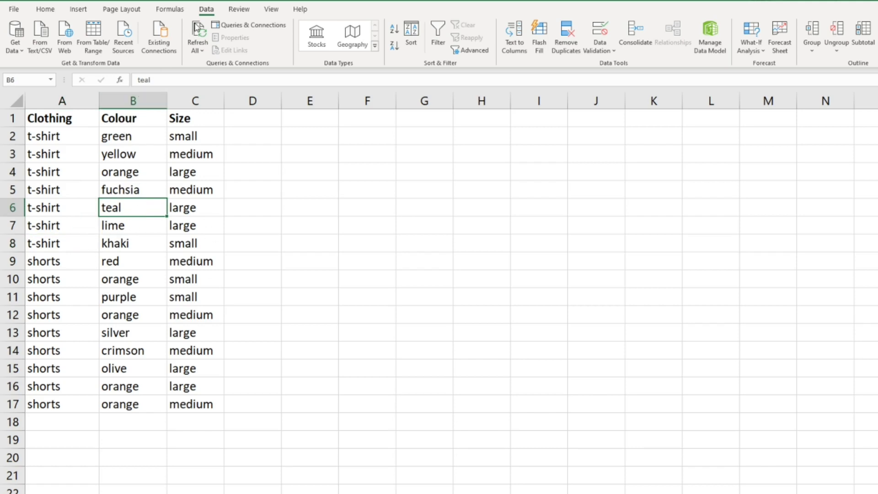
Remove Duplicates matching on Clothing only, with Colour and Size unchecked, deleting 14 rows
left_click(566, 40)
left_click_drag(352, 169, 321, 167)
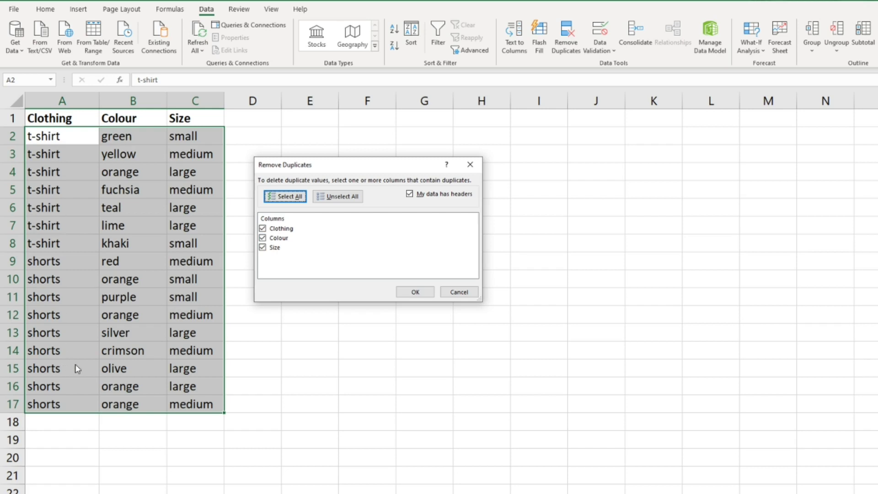
left_click(263, 238)
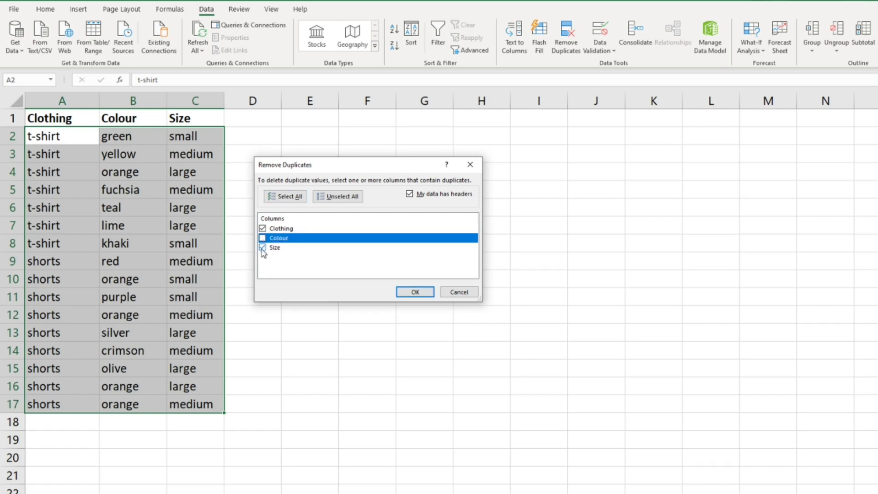
left_click(262, 248)
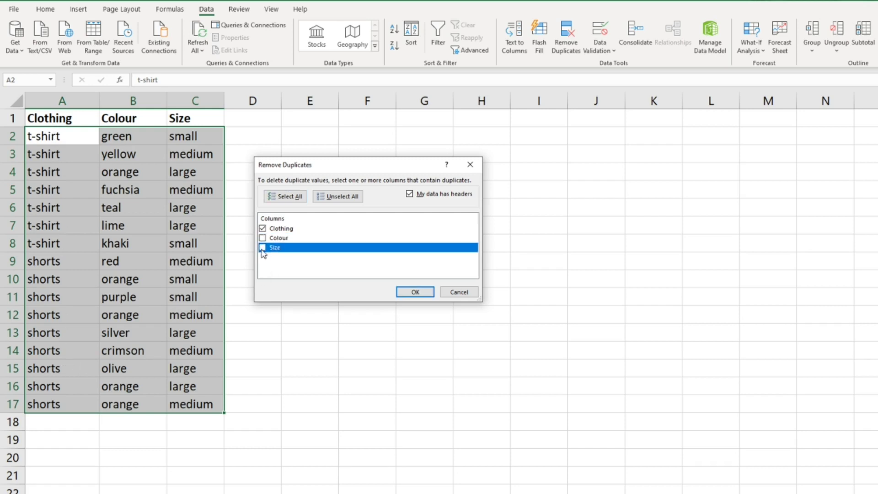
left_click(414, 293)
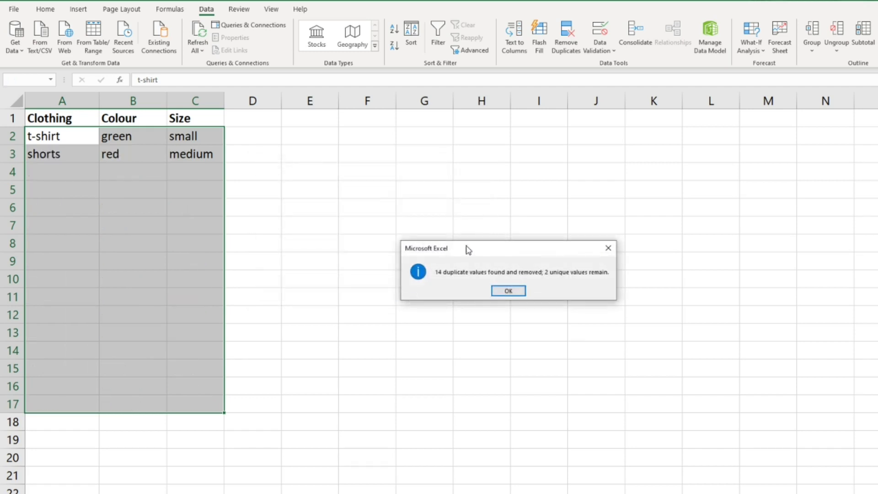
left_click_drag(303, 208, 299, 205)
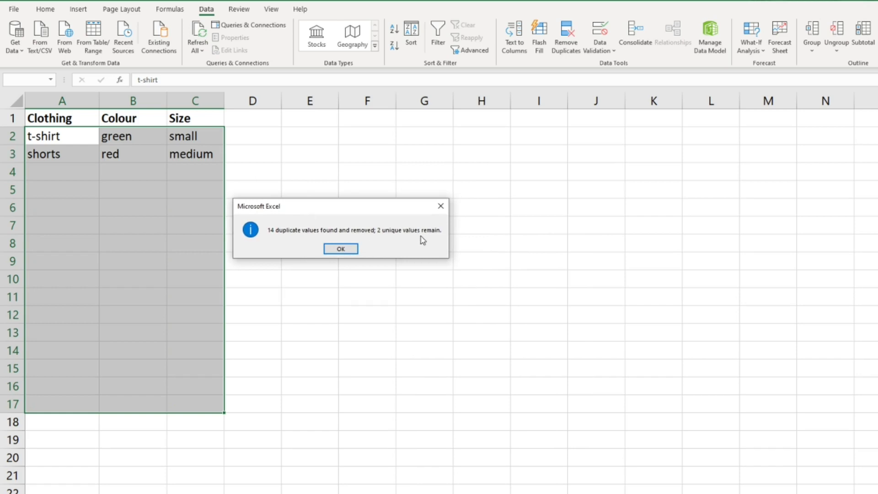
left_click(351, 250)
left_click(116, 211)
key("ctrl+z")
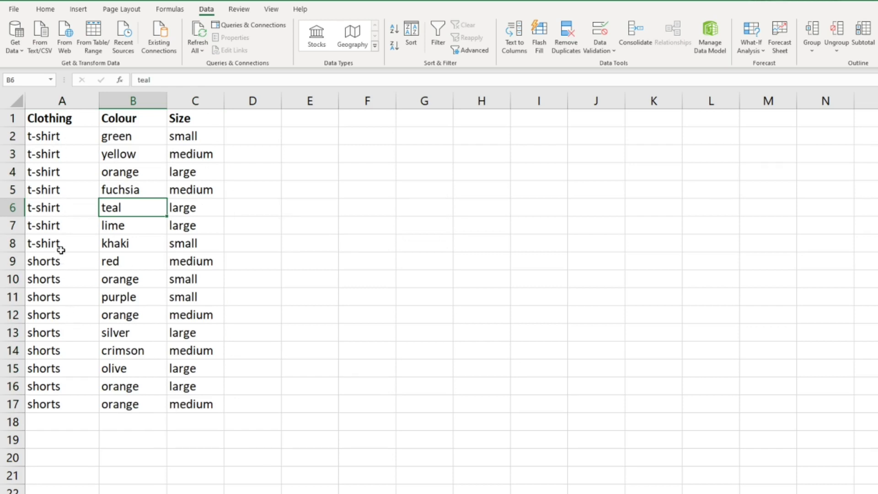
left_click_drag(61, 245, 62, 155)
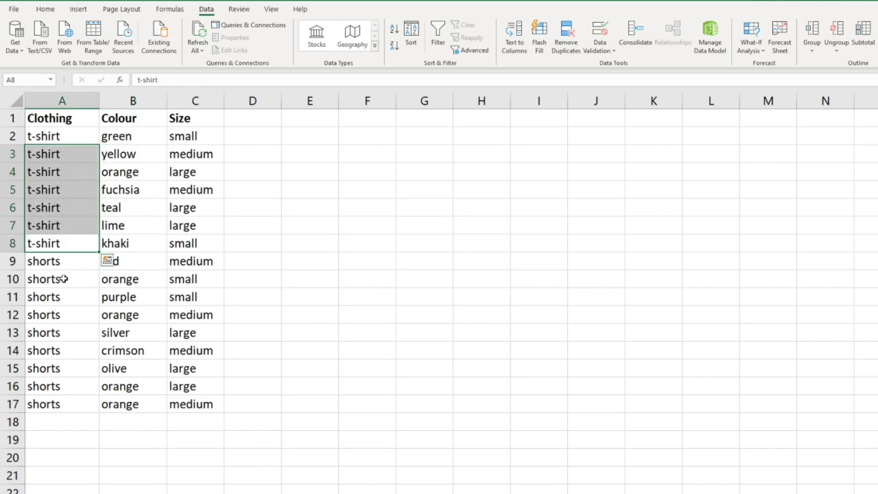
left_click_drag(64, 278, 64, 405)
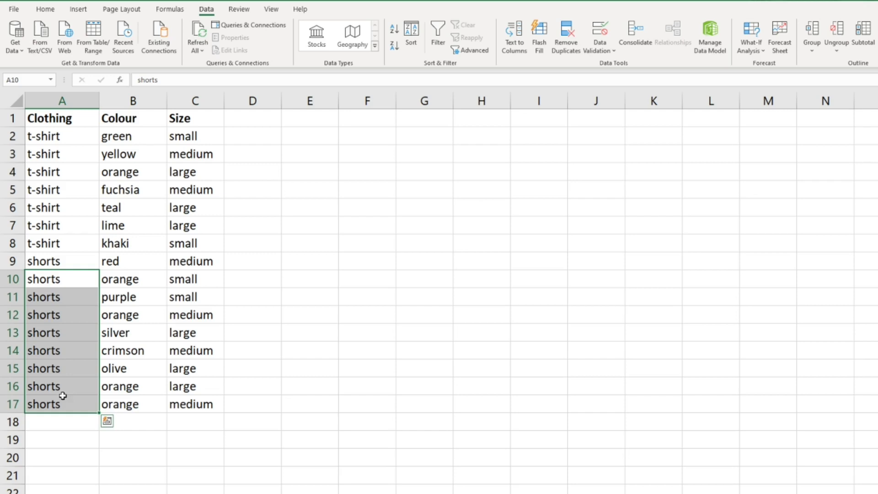
left_click_drag(61, 283, 188, 408)
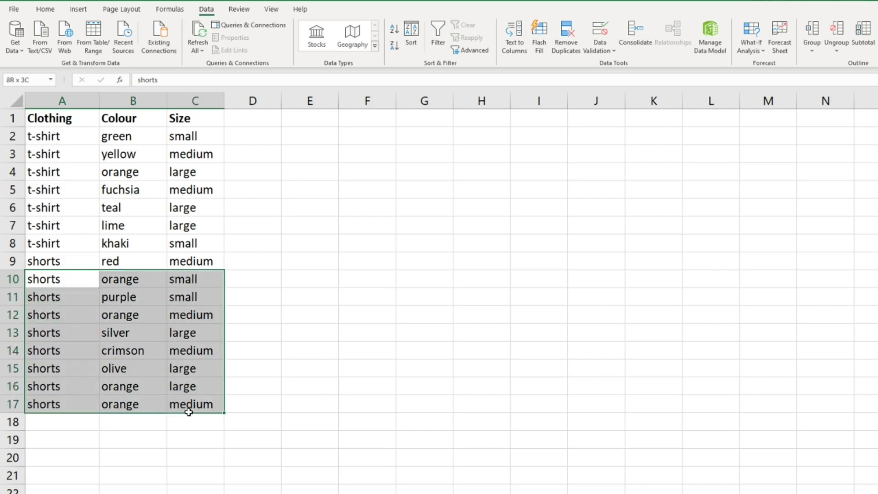
left_click_drag(72, 260, 185, 261)
left_click_drag(90, 135, 188, 136)
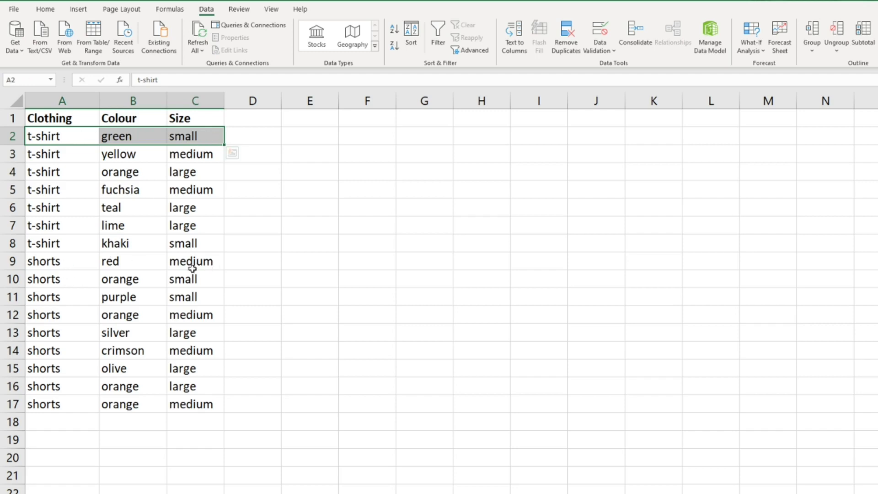
Remove Duplicates on Clothing and Colour with Size unchecked, deleting 3 repeated rows
left_click(82, 273)
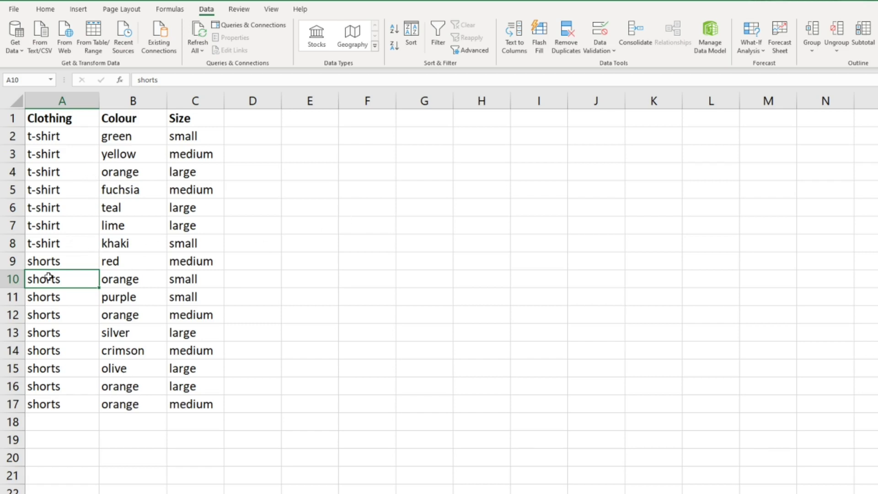
left_click(566, 31)
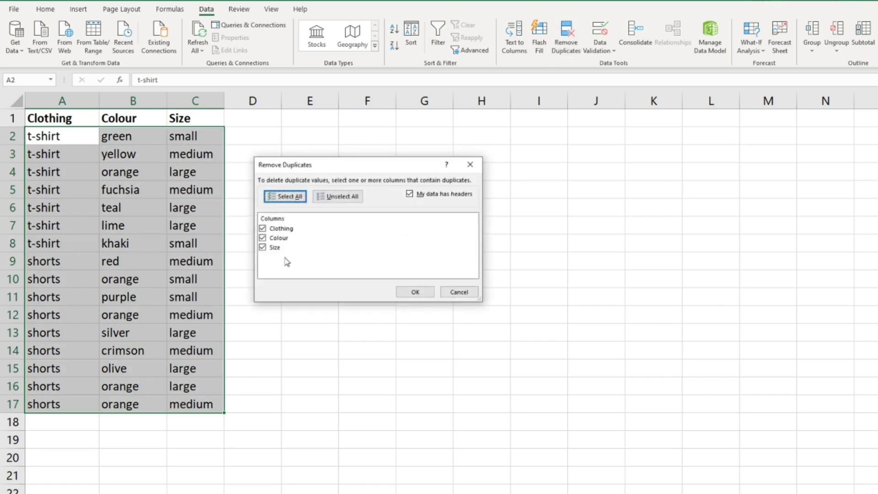
left_click(262, 248)
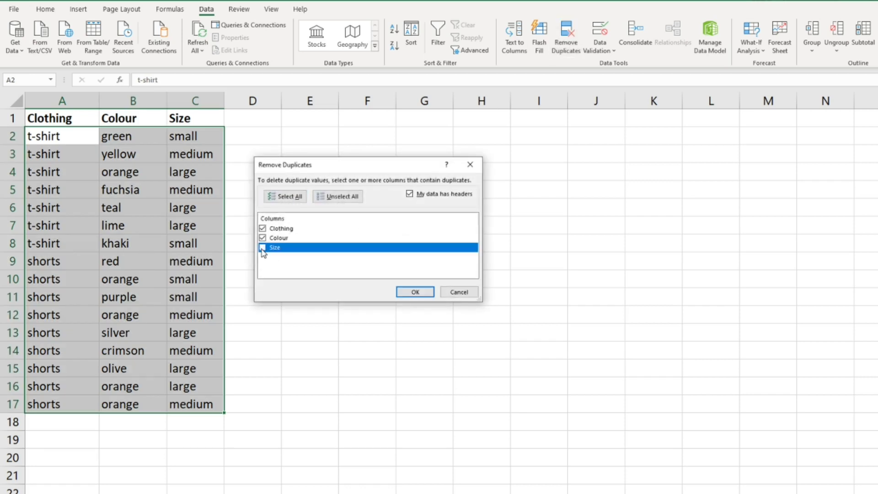
left_click(417, 295)
left_click_drag(486, 253, 317, 216)
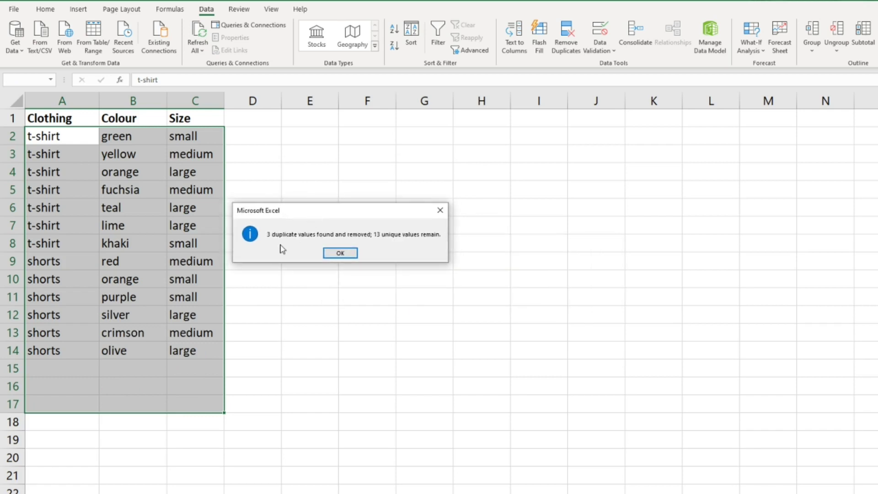
Dismiss the results message and undo the removal with Ctrl+Z to restore all 16 rows
left_click(350, 259)
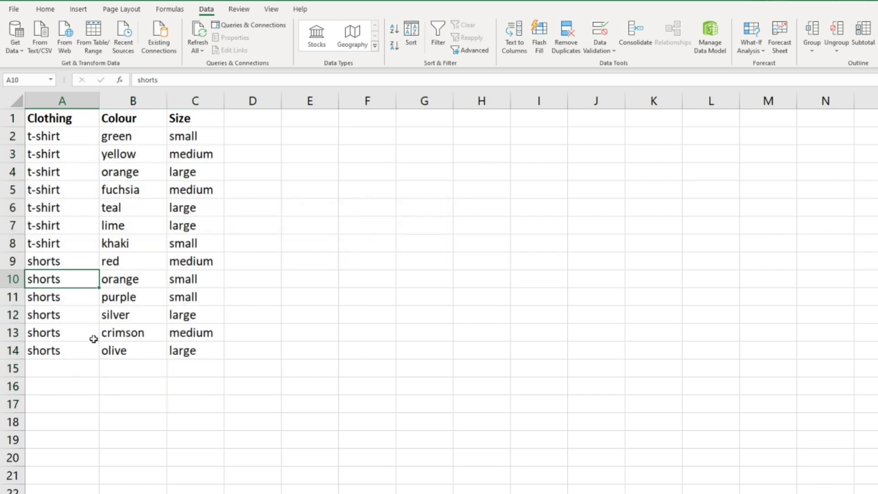
key("ctrl+z")
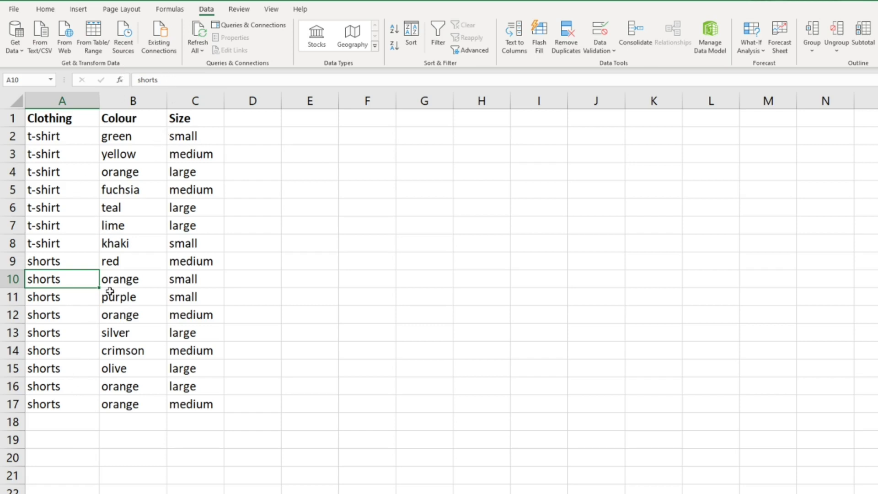
left_click(78, 264)
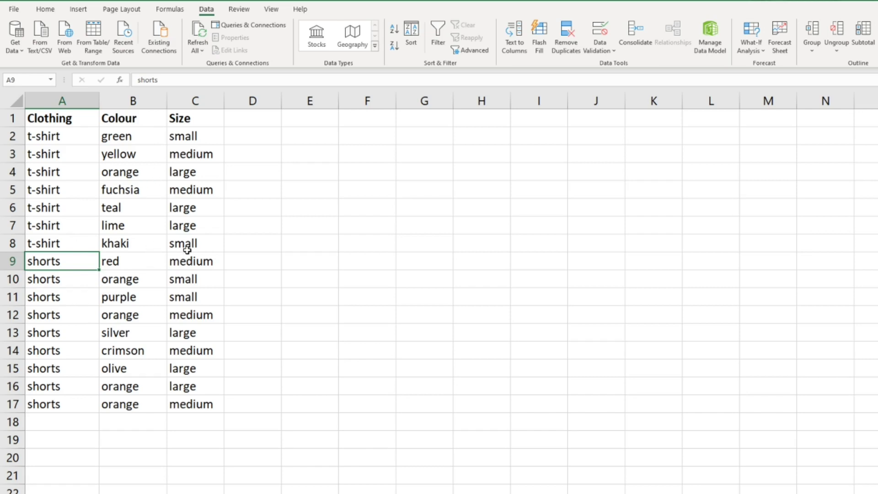
left_click(68, 406)
left_click_drag(68, 406, 195, 411)
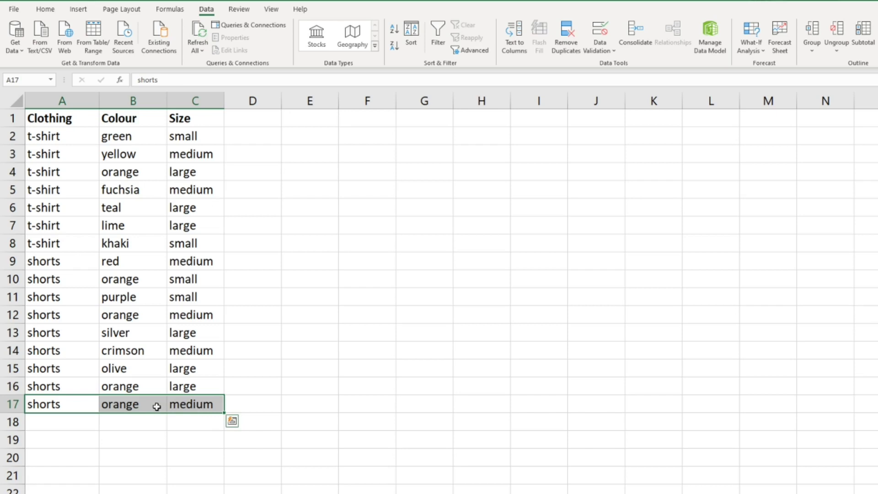
key("shift+Left")
left_click(82, 369)
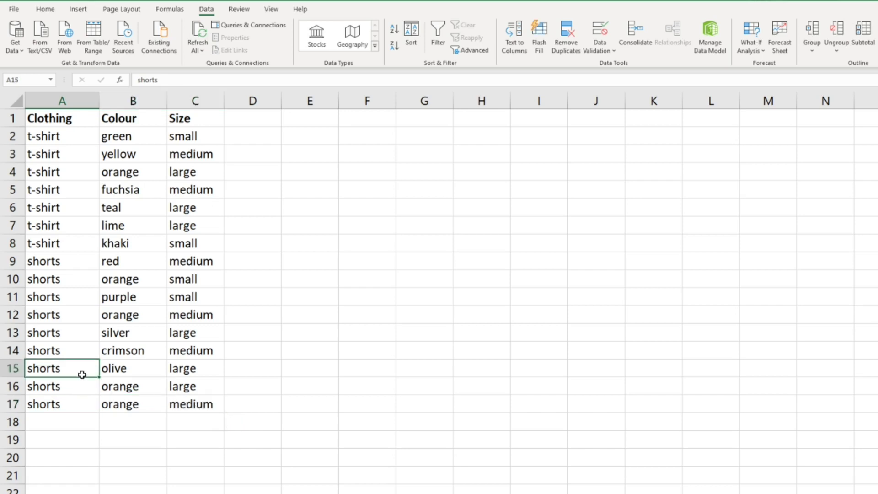
Remove Duplicates across Clothing, Colour and Size, deleting the repeated shorts/orange/medium row
left_click(569, 42)
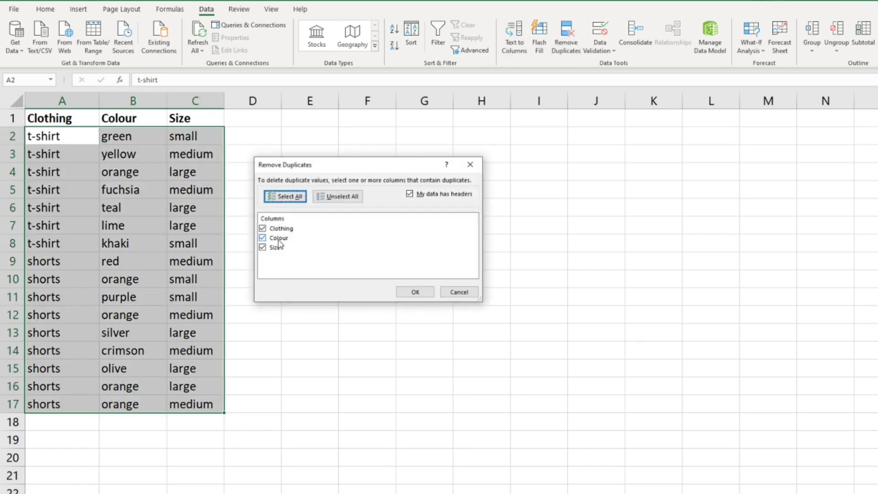
left_click(405, 292)
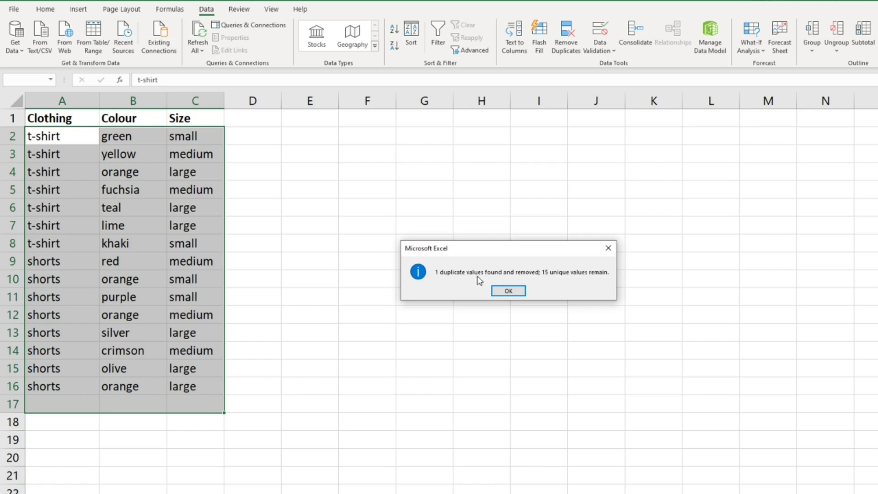
left_click_drag(496, 248, 353, 248)
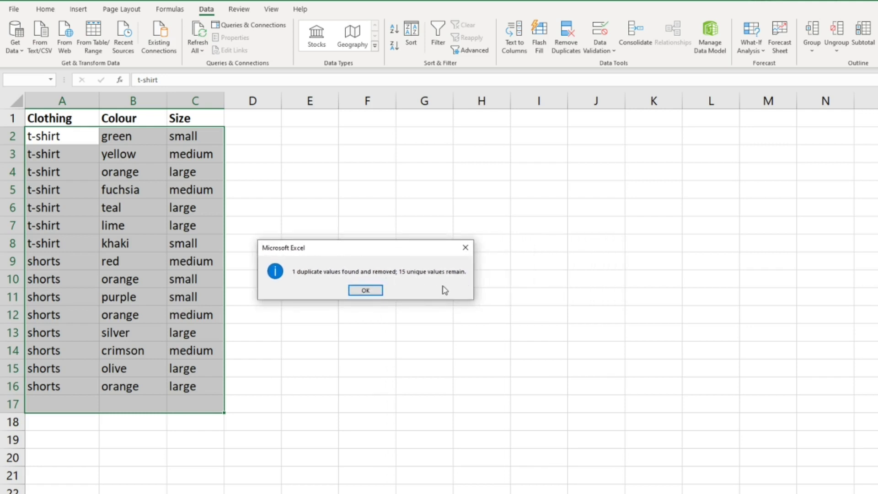
left_click(366, 290)
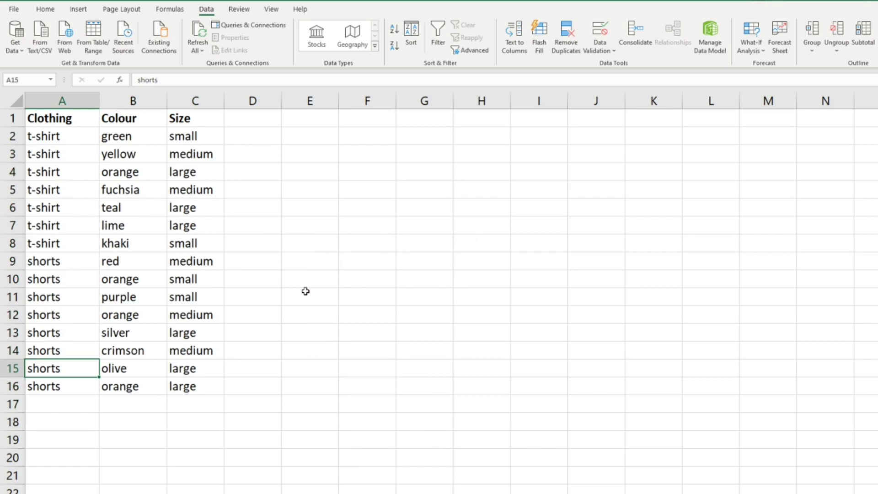
Undo the removal to restore the shorts/orange/medium row, then subscribe on the YouTube page
key("ctrl+z")
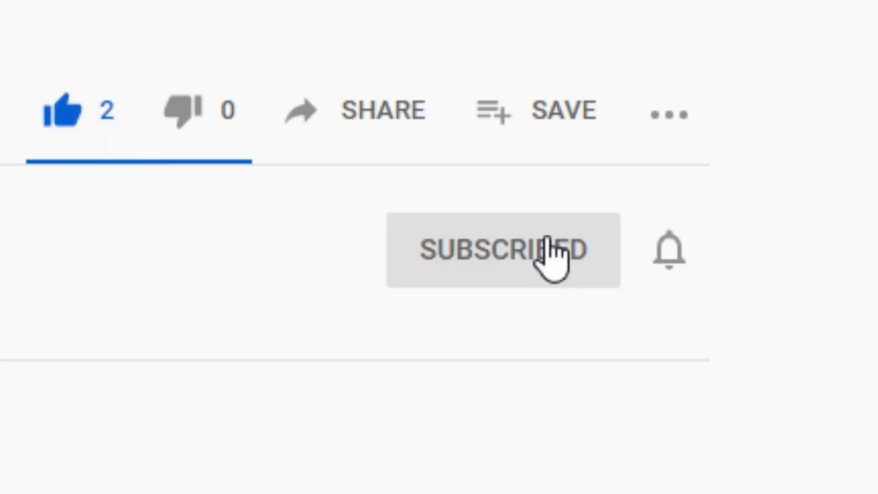
left_click(668, 259)
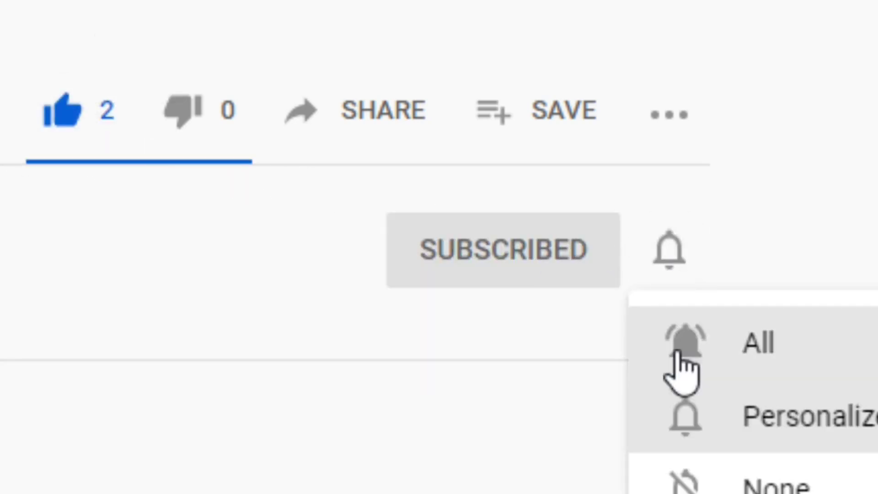